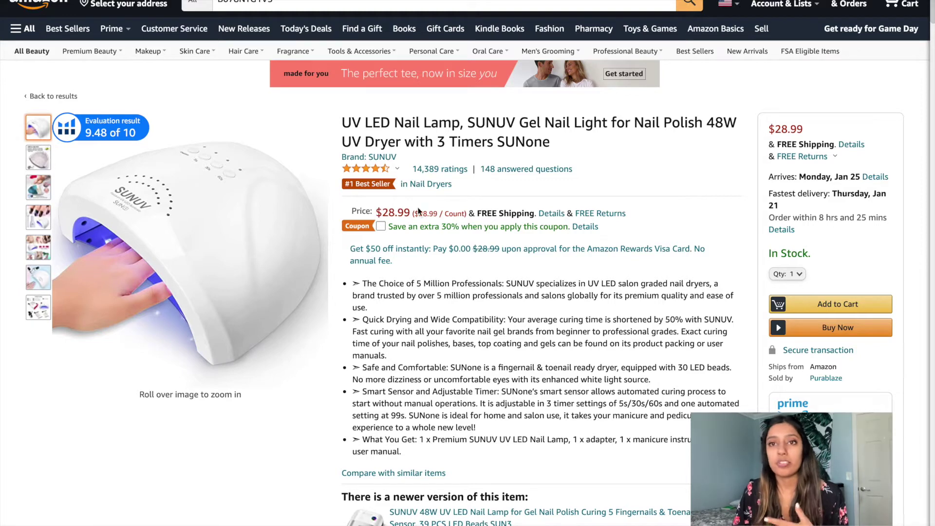
Scroll up and down through the nail lamp listing on Amazon to review it.
scroll(412, 210, down, 2)
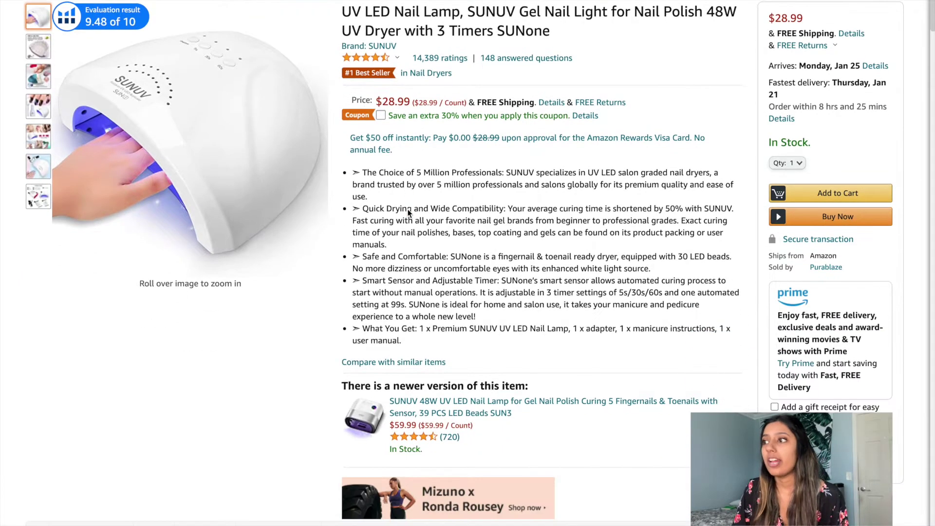
scroll(408, 212, down, 1)
scroll(408, 212, up, 3)
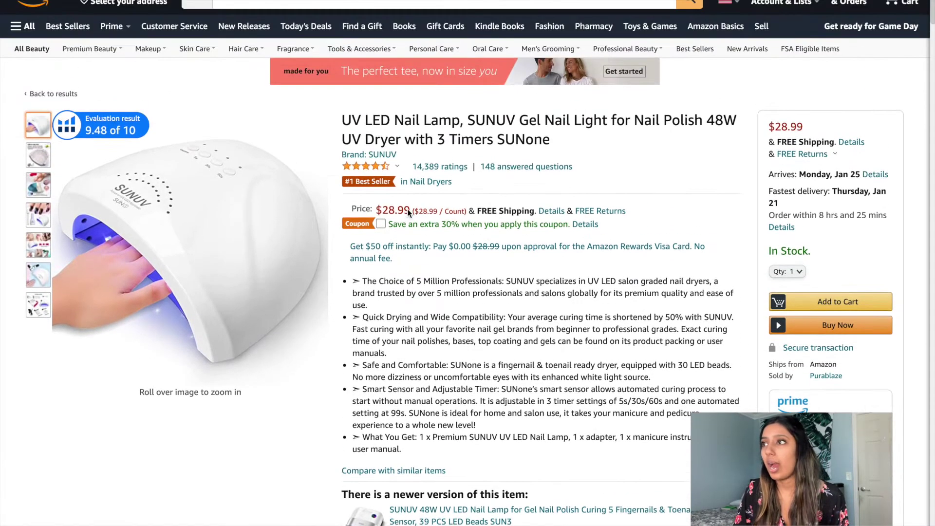
scroll(278, 224, down, 9)
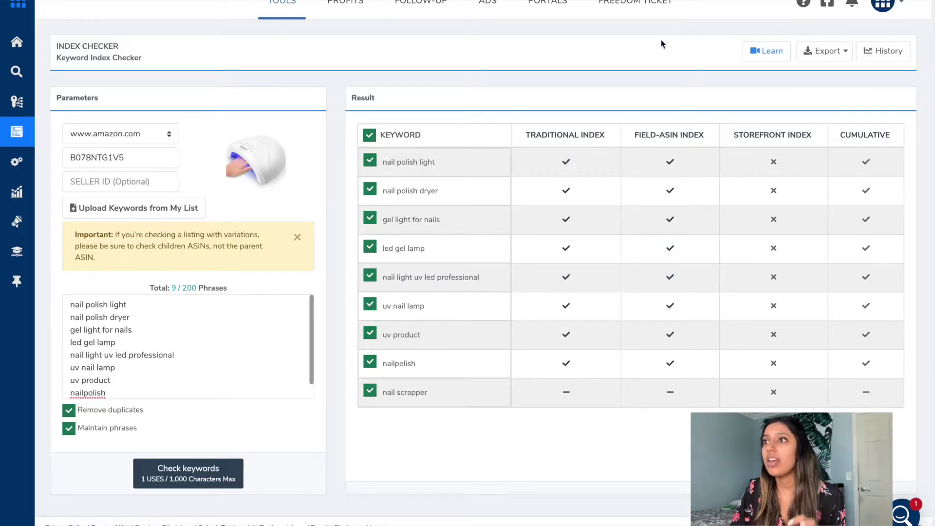
Replace ASIN B078NTG1V5 in the ASIN box with the pasted phrase 'nail scrapper'.
mouse_move(16, 195)
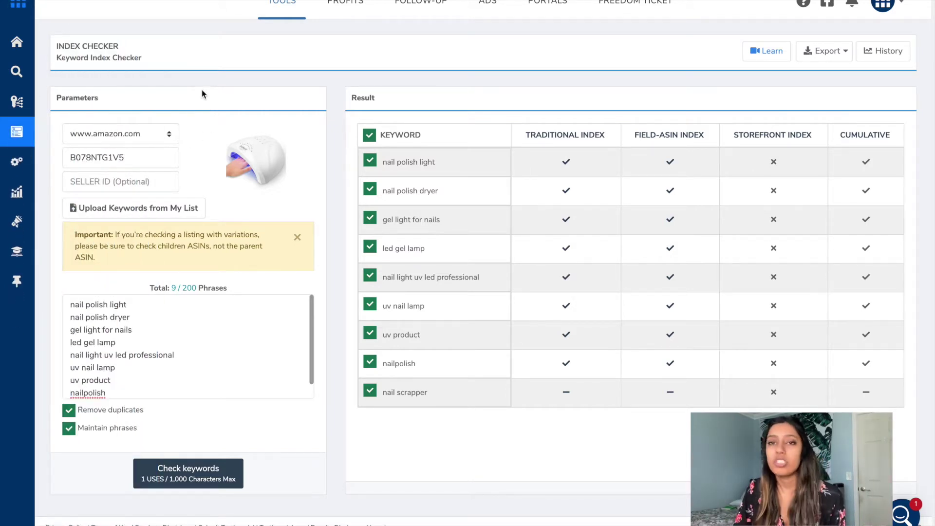
drag(125, 157, 65, 158)
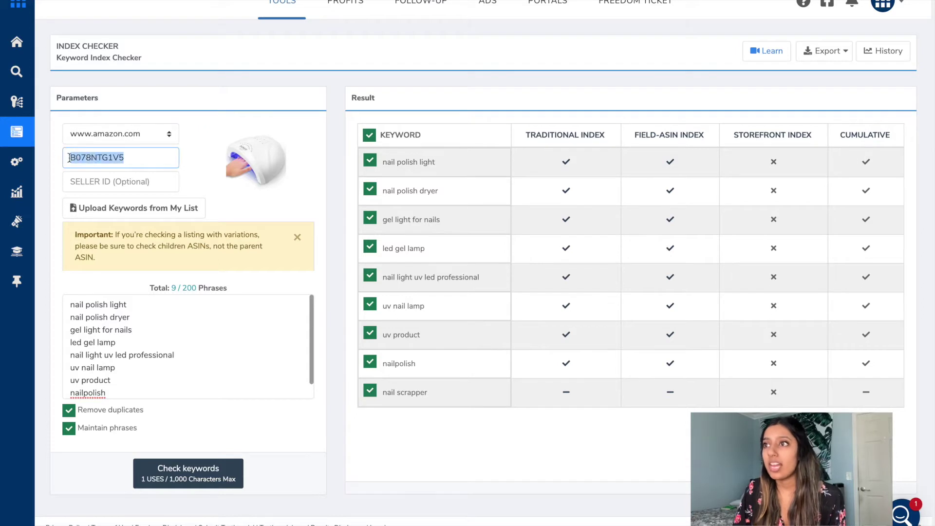
text(nail scrapper)
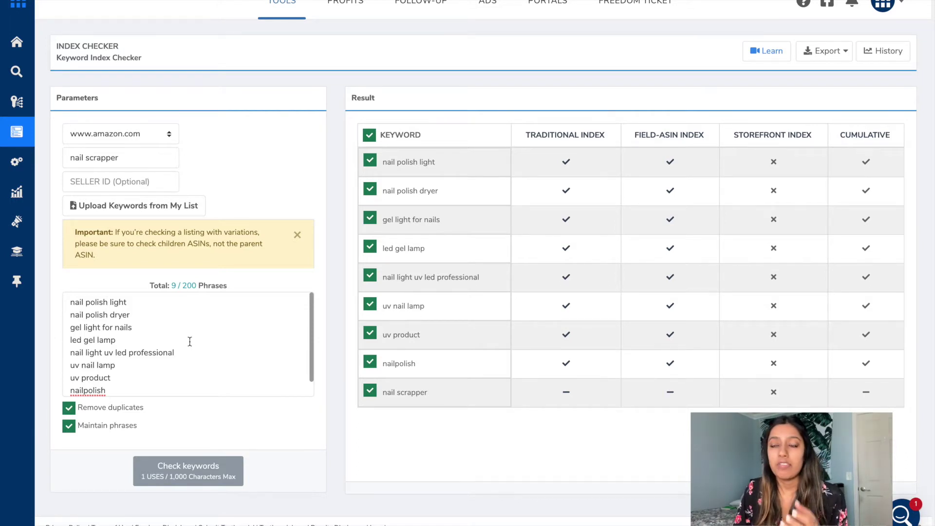
scroll(103, 311, down, 1)
scroll(100, 312, up, 1)
scroll(93, 358, down, 1)
scroll(99, 358, up, 1)
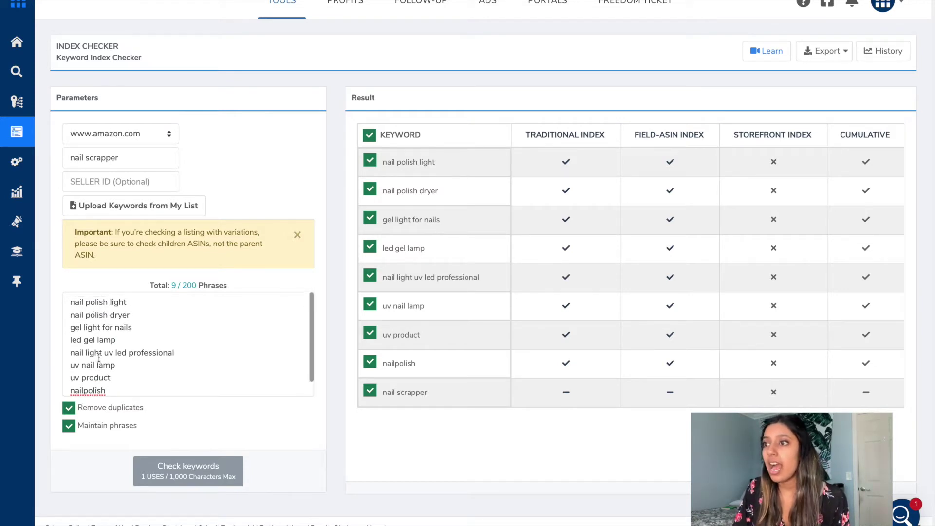
drag(130, 302, 73, 302)
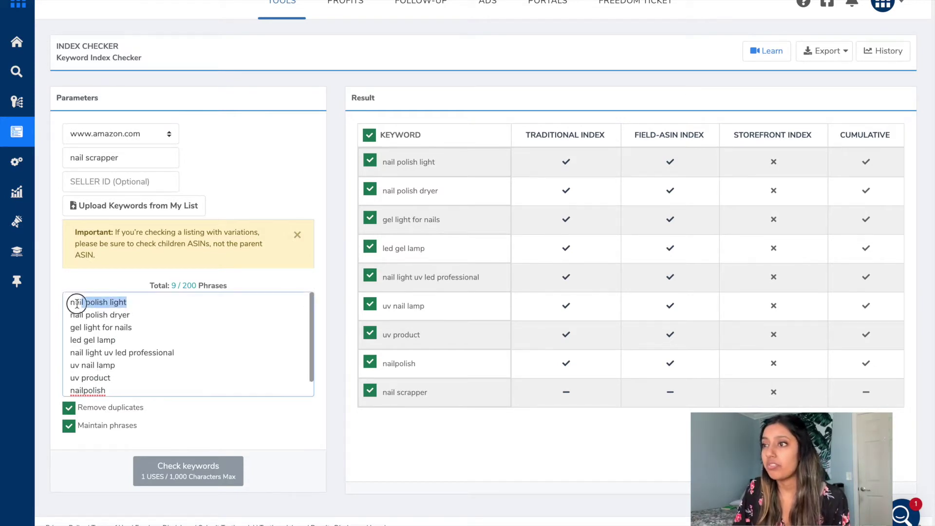
drag(140, 316, 62, 317)
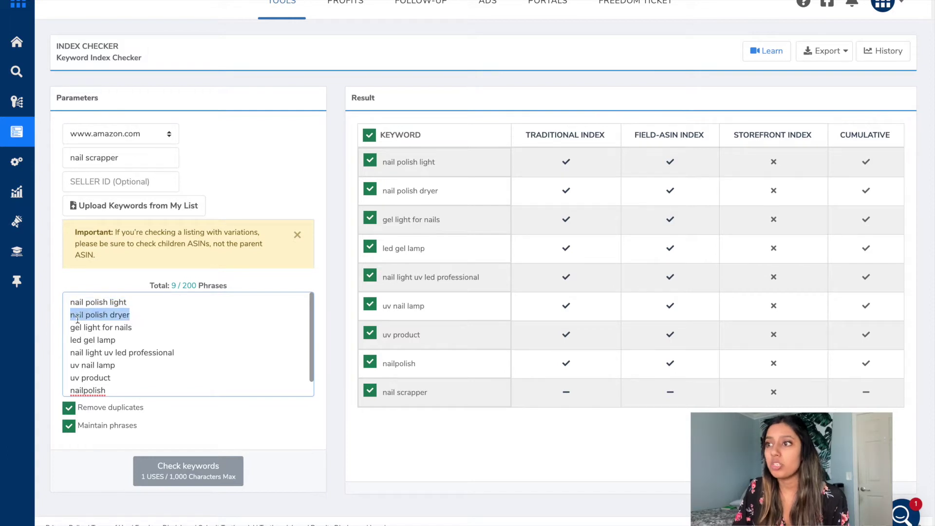
drag(140, 328, 71, 325)
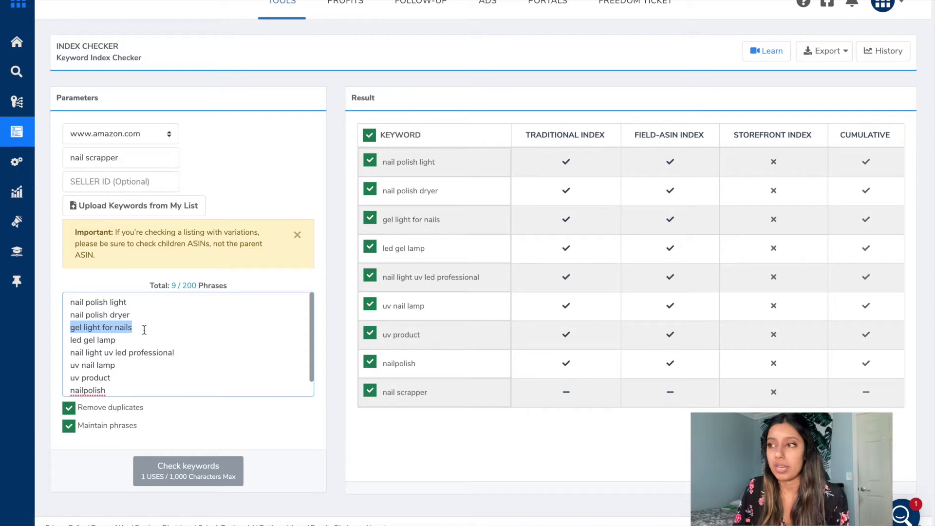
scroll(144, 329, down, 1)
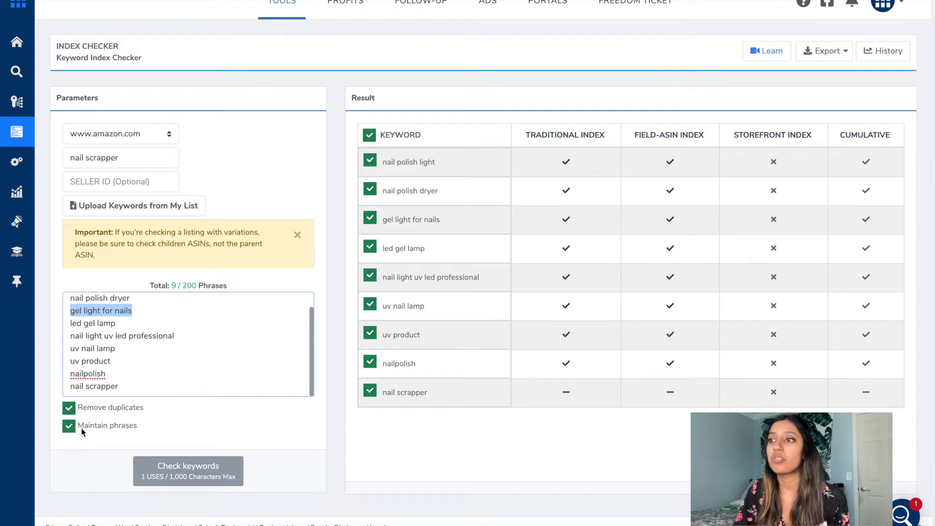
scroll(129, 387, up, 1)
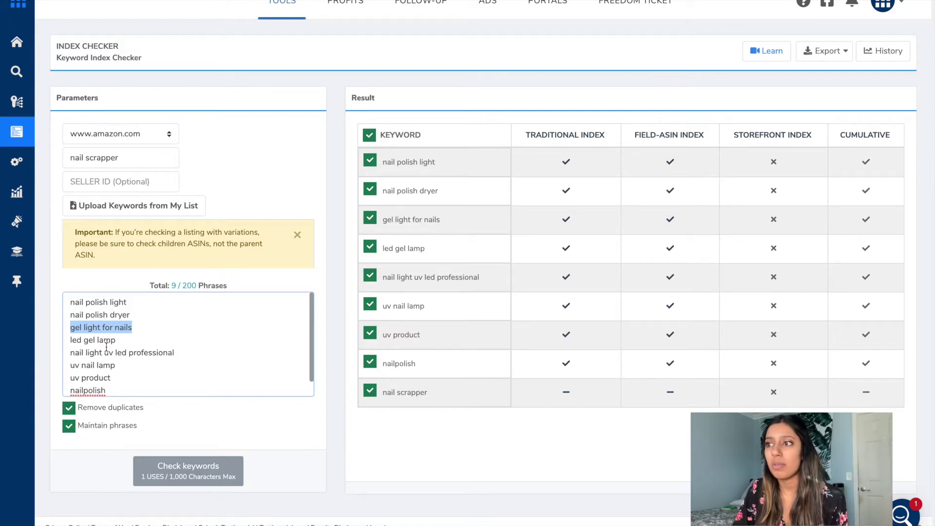
click(134, 316)
drag(139, 302, 66, 301)
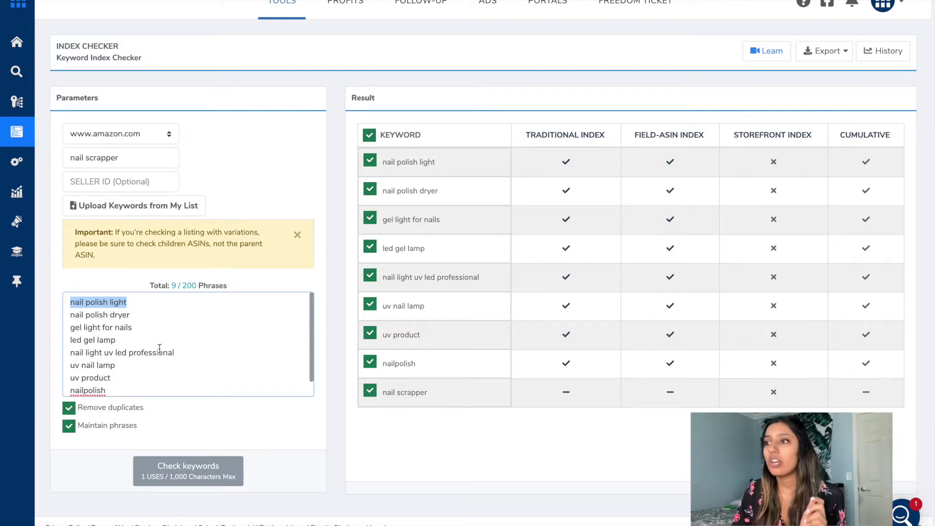
scroll(151, 338, down, 1)
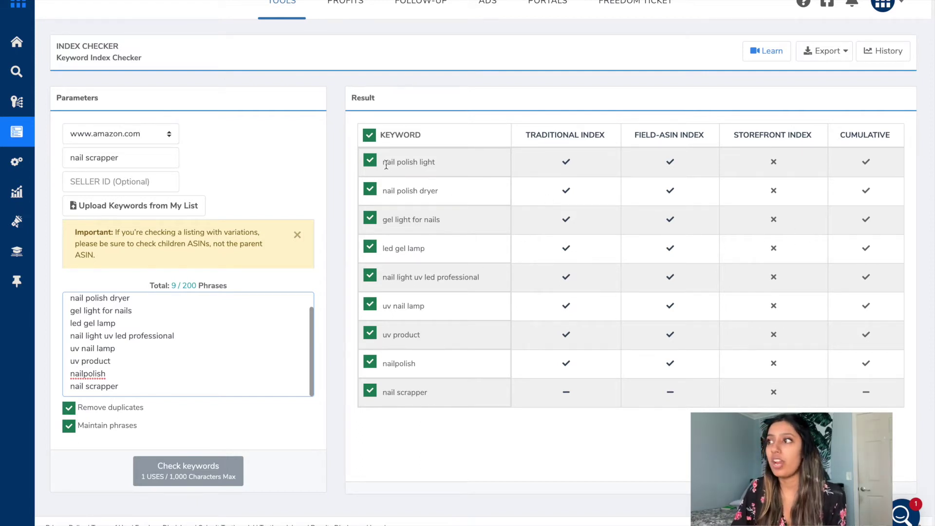
drag(396, 162, 433, 166)
drag(396, 191, 437, 221)
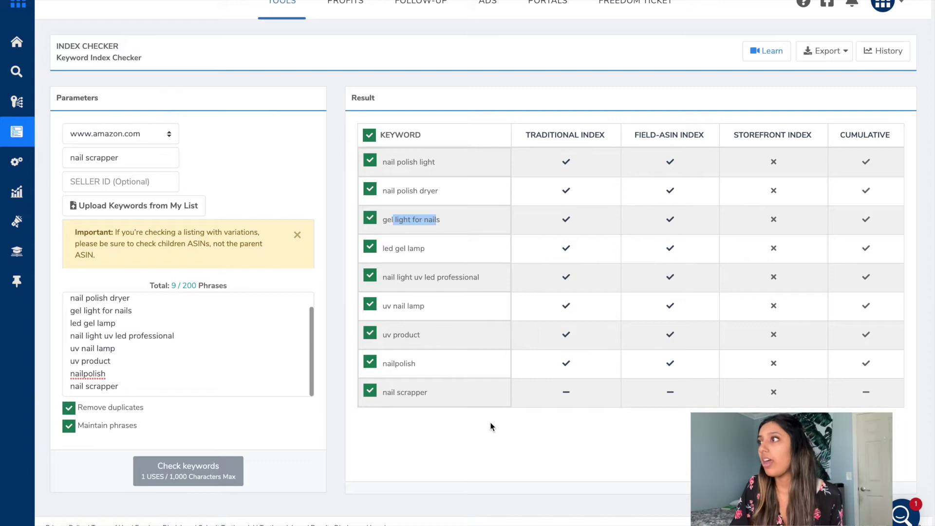
mouse_move(871, 153)
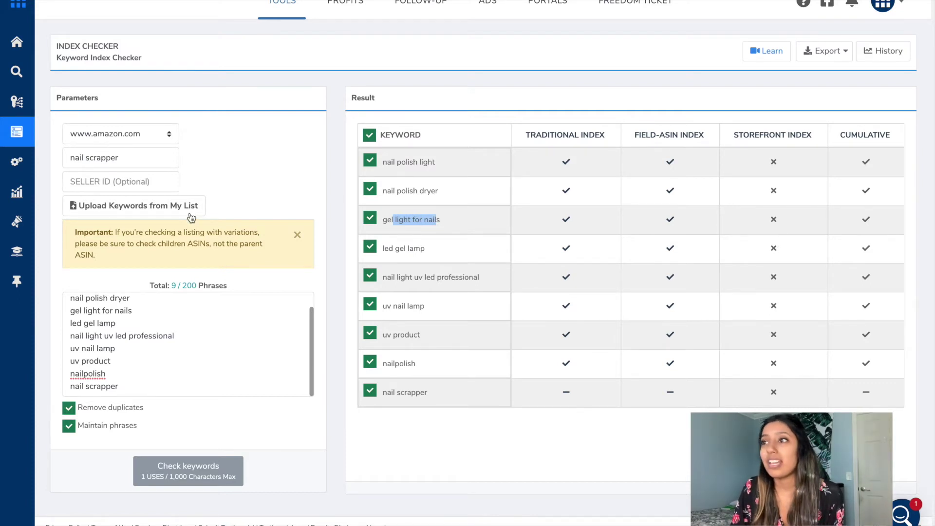
click(154, 182)
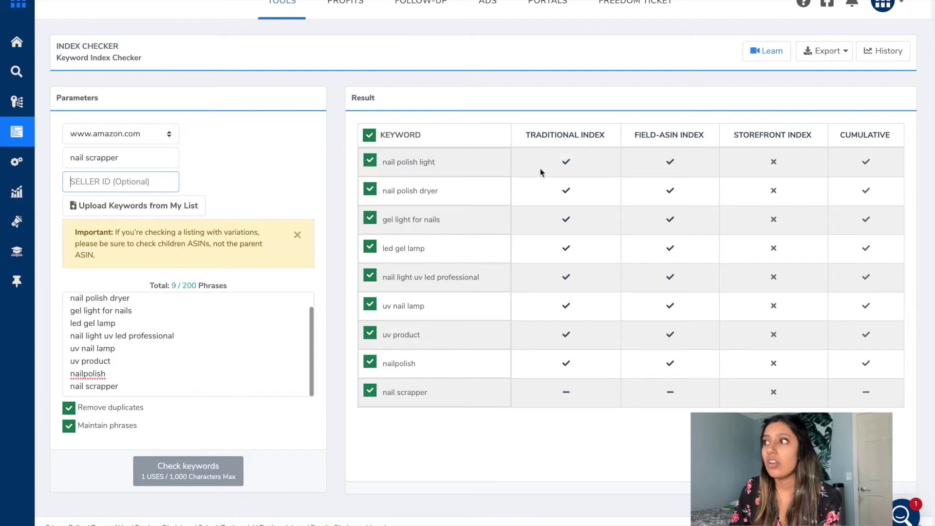
click(569, 166)
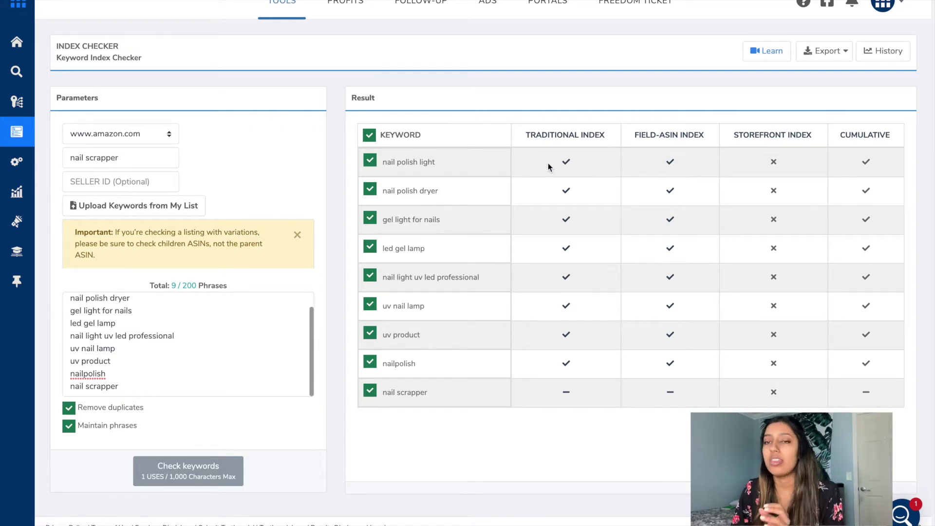
click(669, 164)
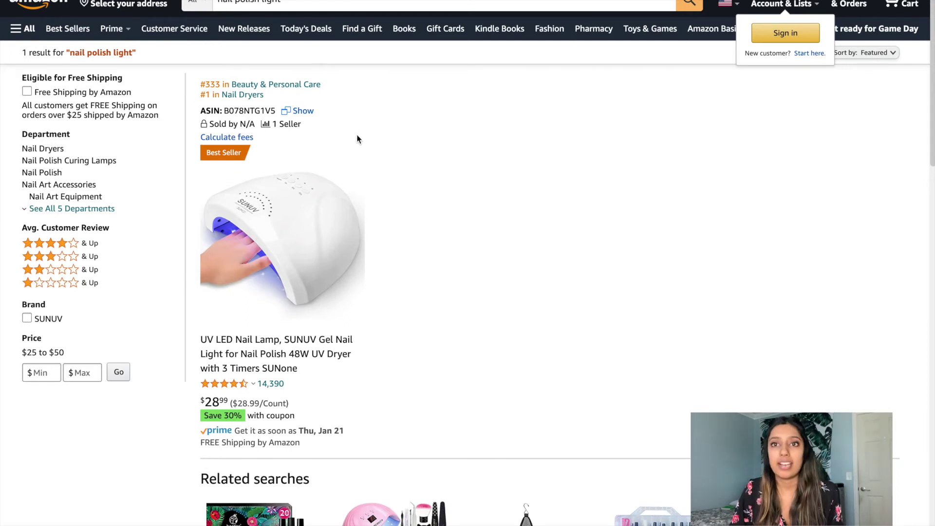
key(ctrl+w)
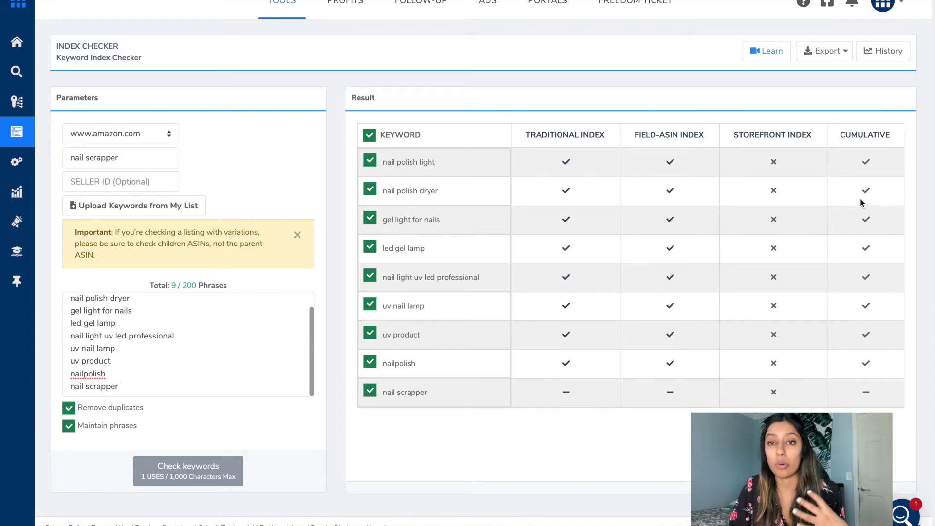
Export the Index Checker results as an Excel file and open the downloaded file.
click(830, 51)
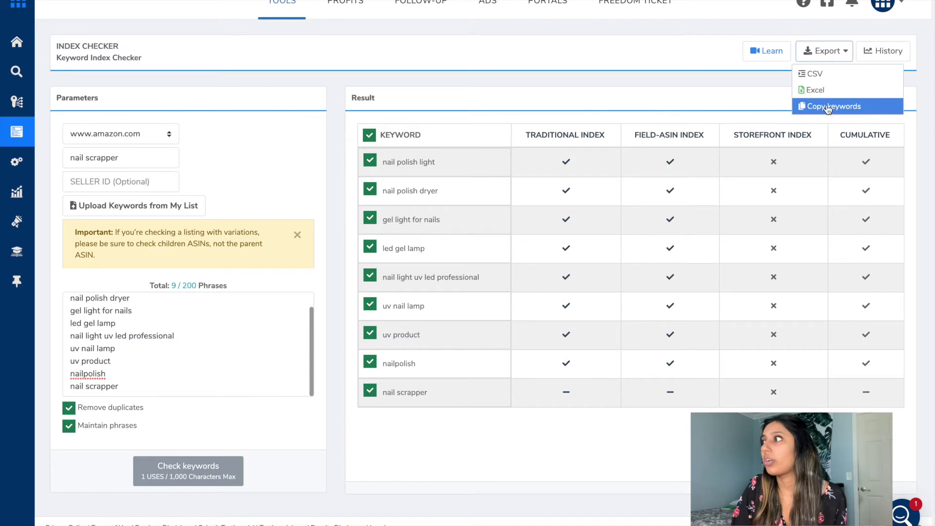
click(828, 106)
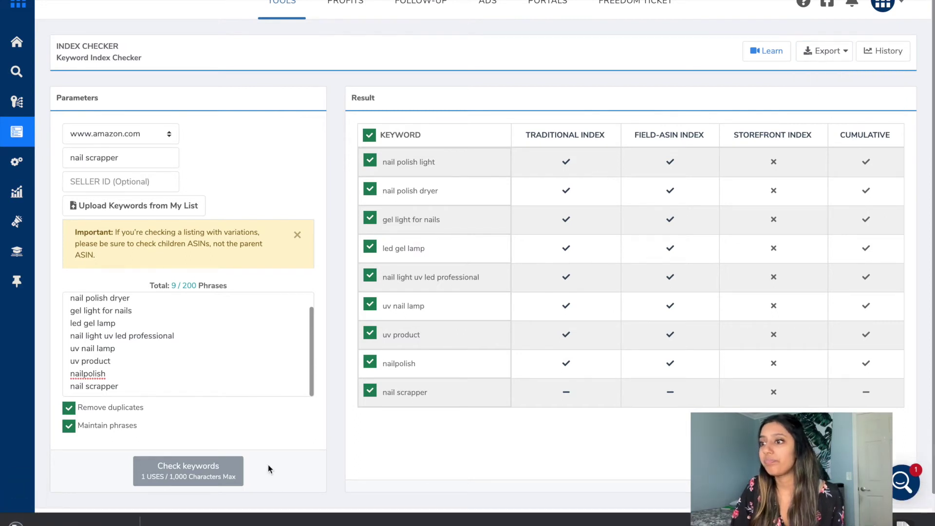
right_click(127, 519)
click(139, 486)
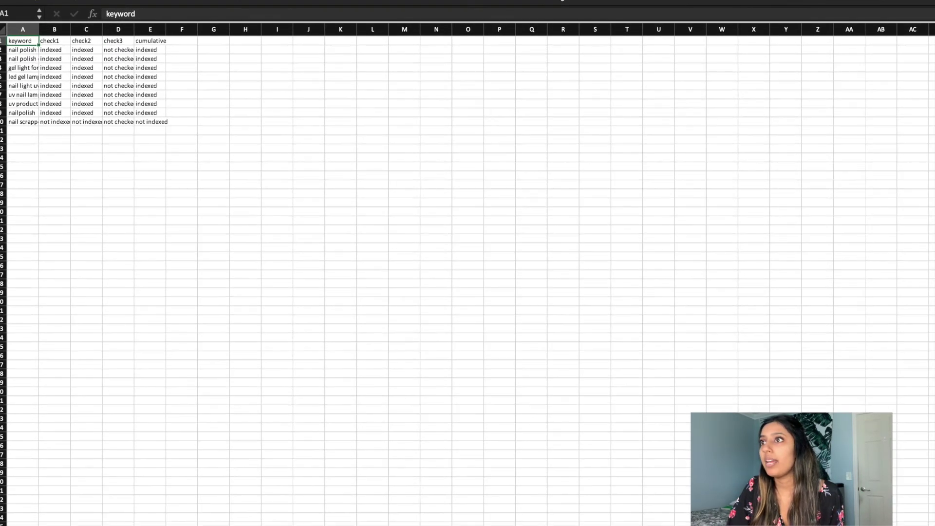
Clear the check1–check3 data in columns B to D.
click(271, 159)
drag(53, 30, 132, 32)
key(Delete)
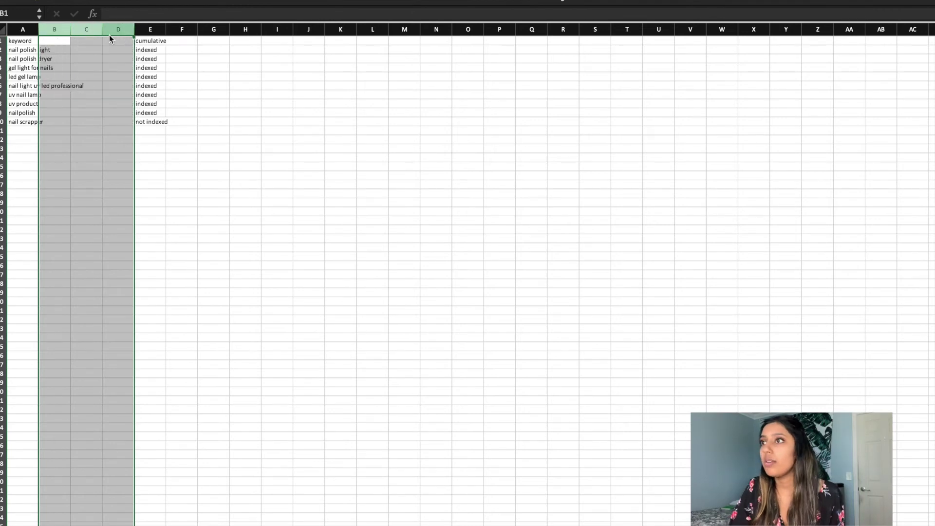
click(283, 144)
Widen column A so the full keywords are visible.
drag(146, 42, 149, 130)
click(276, 131)
drag(39, 30, 94, 30)
click(209, 41)
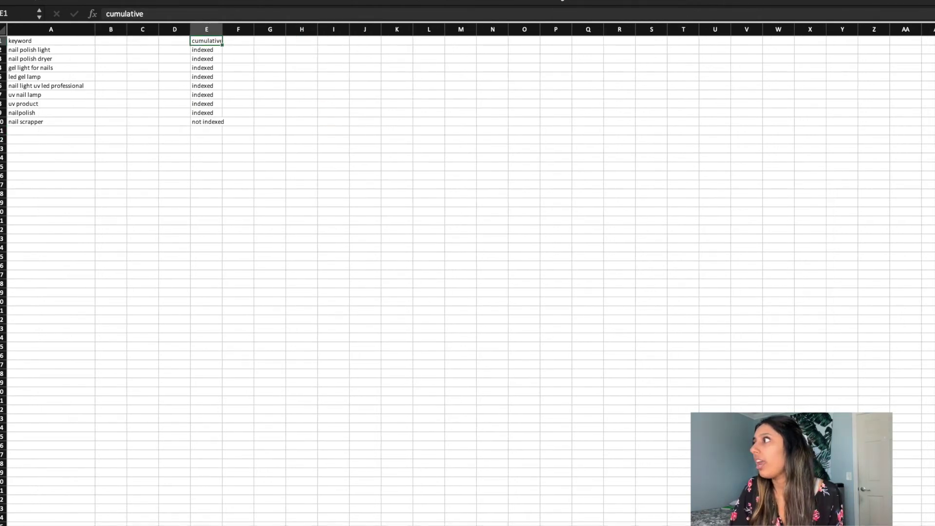
Filter the cumulative column to show only 'not indexed' keywords.
click(217, 40)
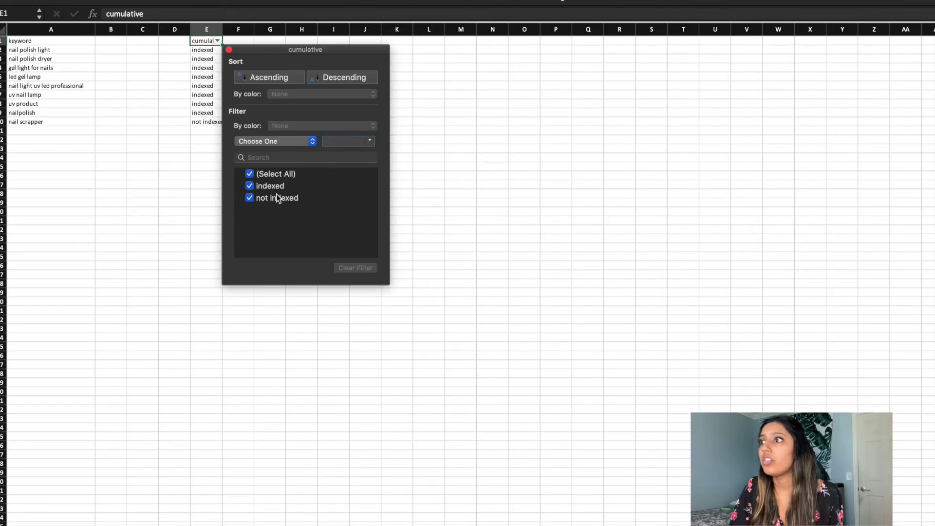
click(249, 173)
click(249, 197)
click(471, 162)
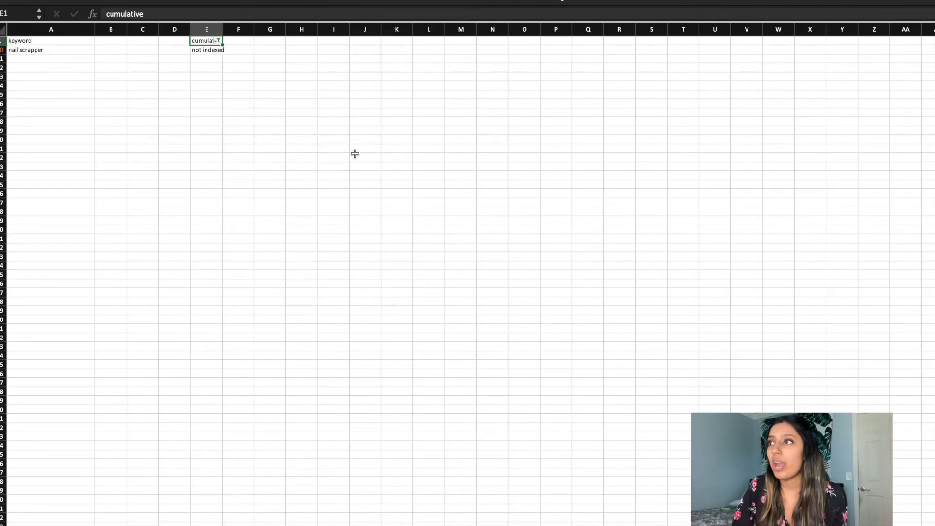
click(243, 121)
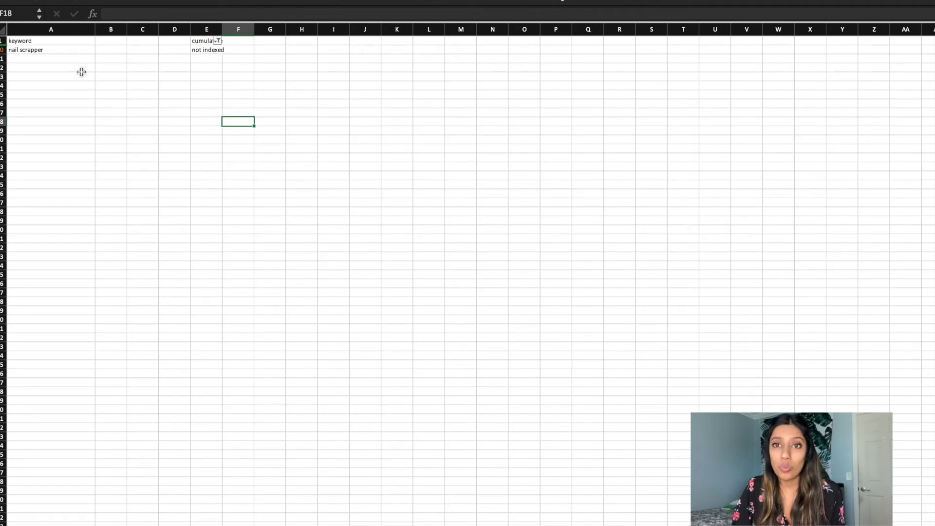
Copy the non-indexed keyword 'nail scrapper' from the sheet.
click(52, 54)
key(super+c)
click(151, 101)
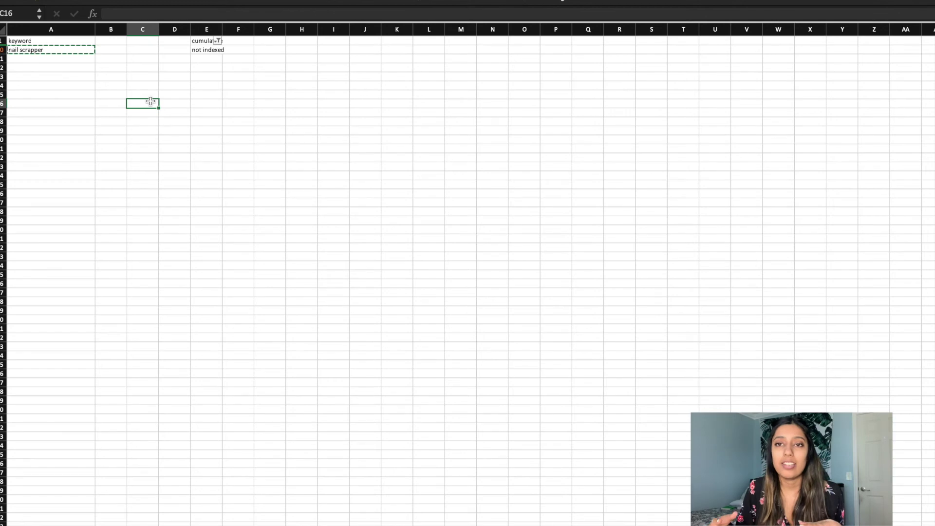